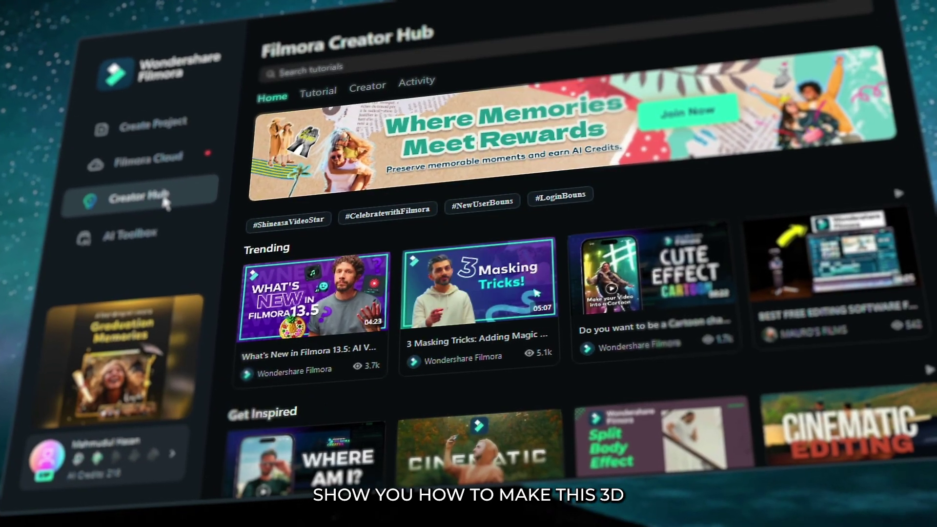
Step: Scroll the Media panel to show the imported 02:34 screen-recording clip
scroll(693, 193, "down", 6)
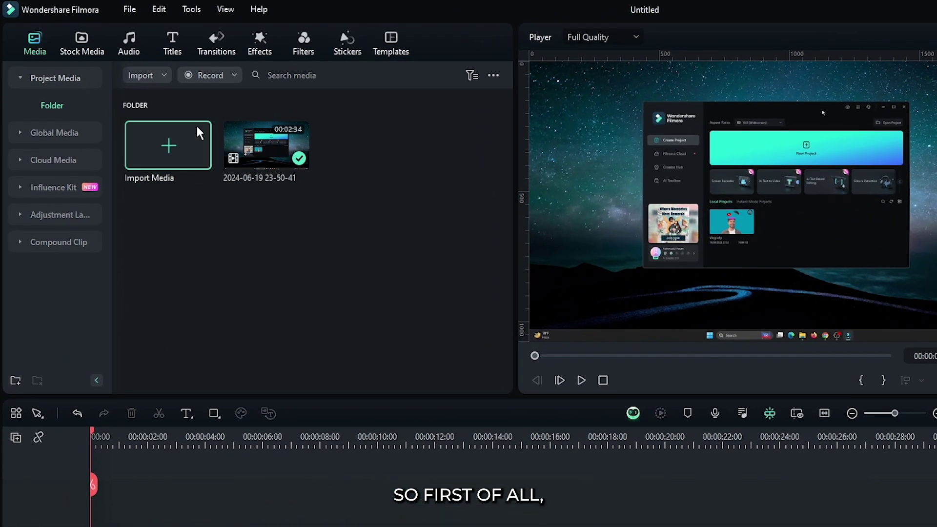
Step: Drag BCC Cast Shadow from Boris FX Stylize onto the screen recording clip
left_click(257, 53)
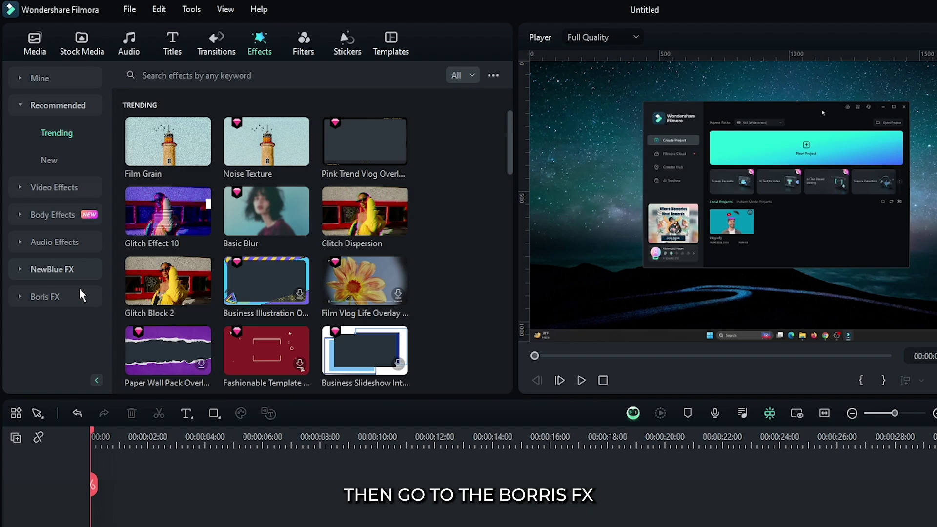
left_click(59, 304)
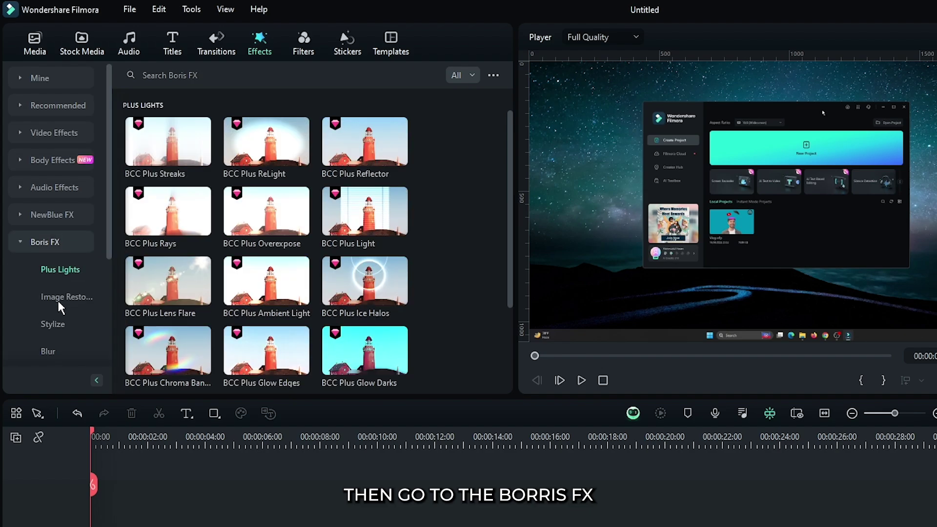
left_click(60, 327)
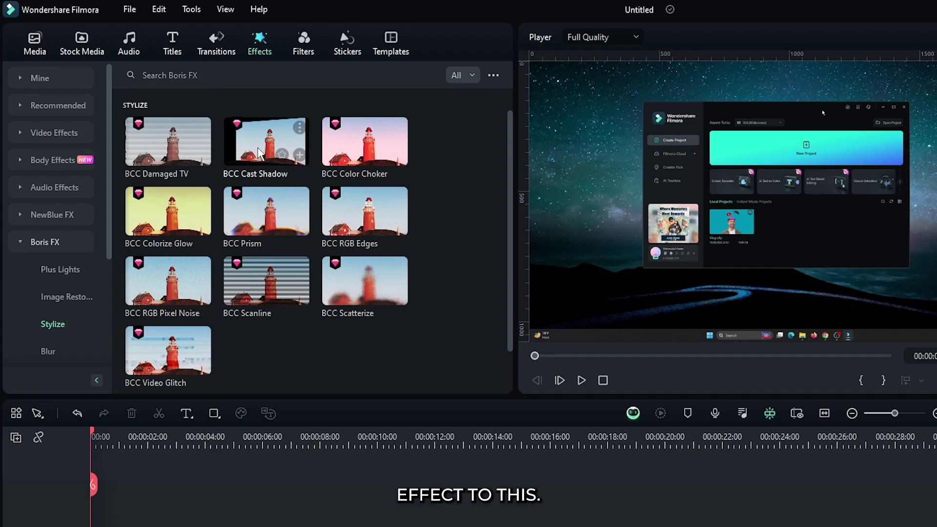
left_click_drag(259, 153, 115, 526)
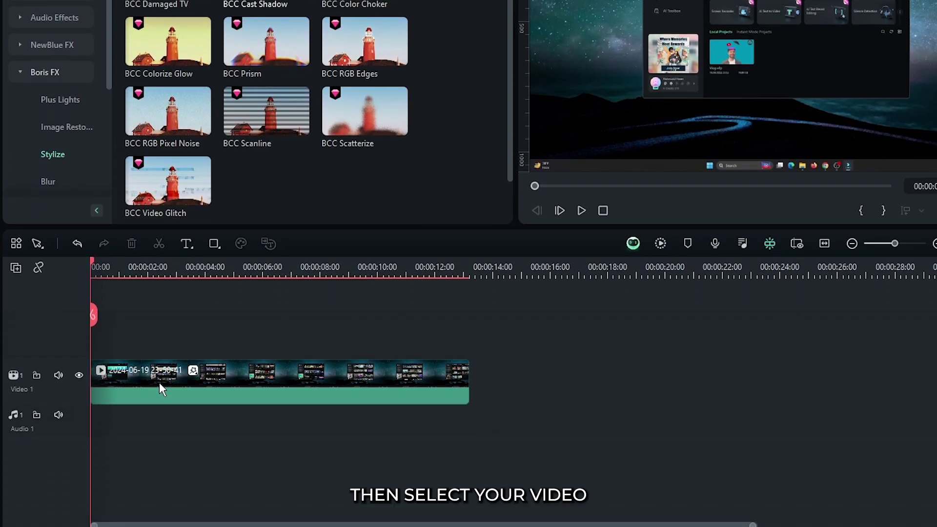
Step: Set the Cast Shadow image plane to Position Z -1170.20, Rotate X -27.60, Rotate Y -15.30
left_click(160, 383)
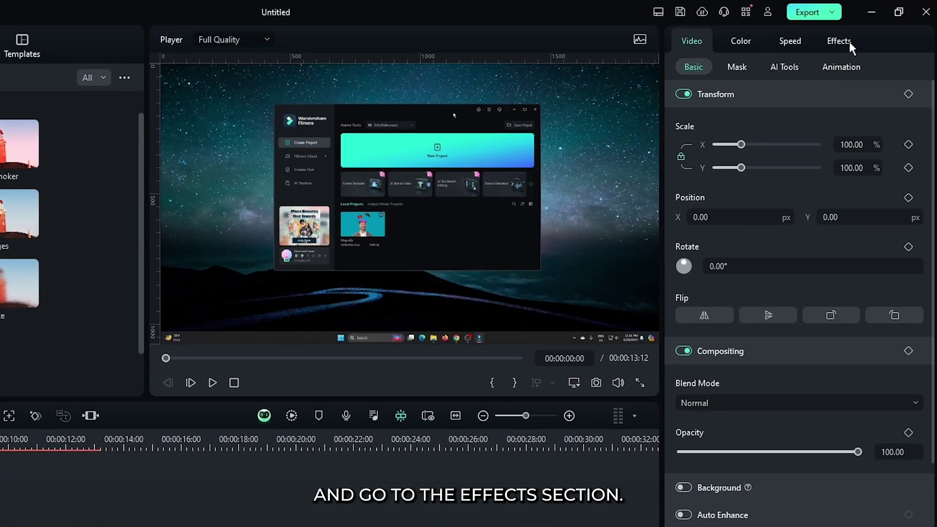
left_click(936, 0)
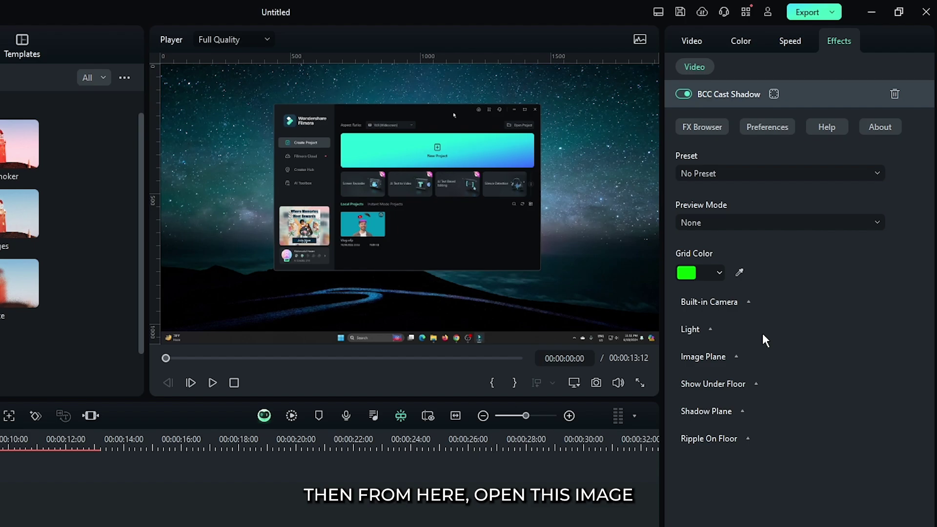
left_click(681, 359)
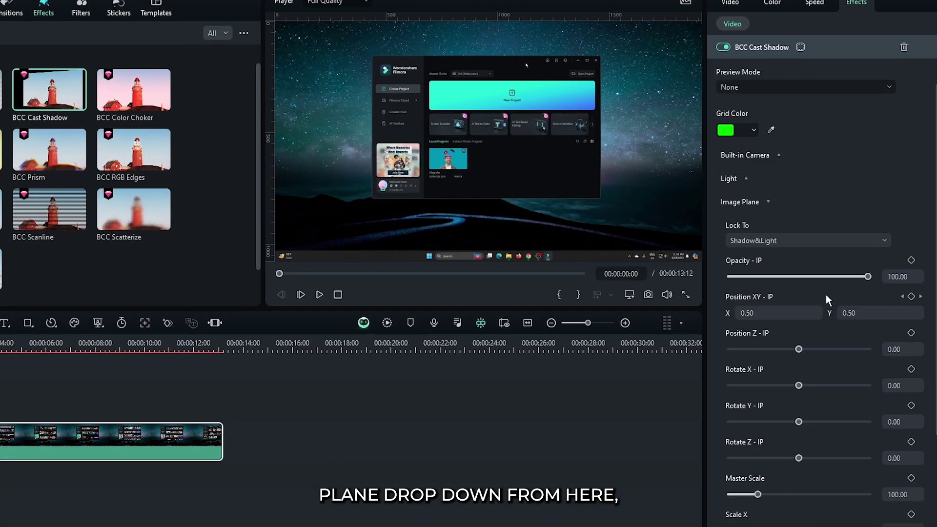
scroll(826, 295, "down", 5)
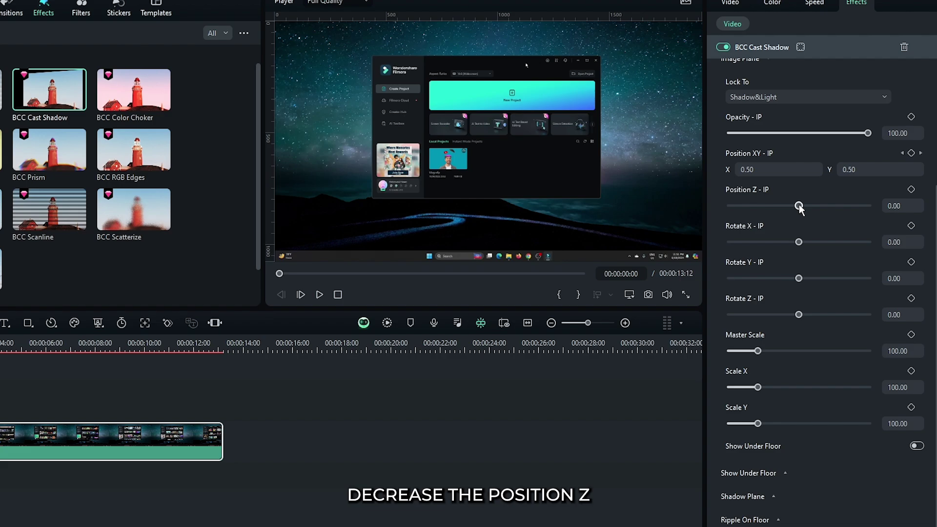
left_click_drag(798, 205, 791, 205)
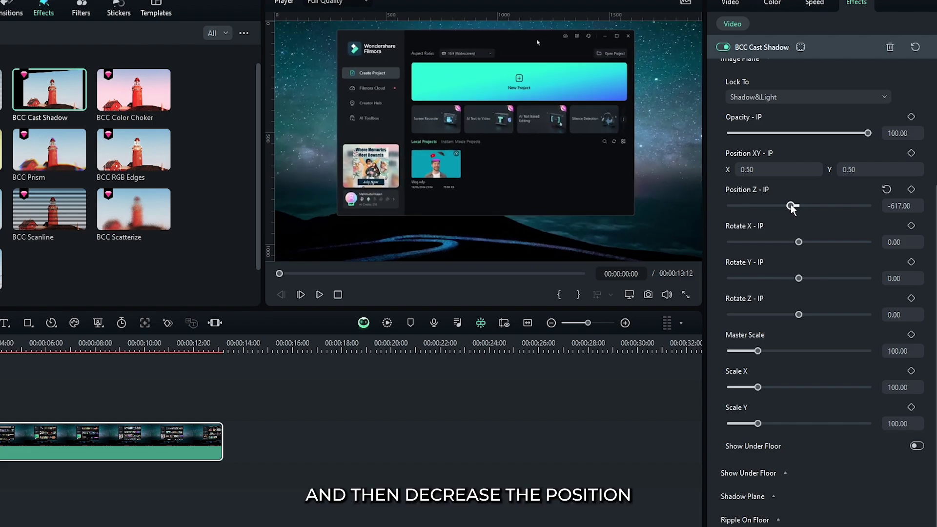
left_click_drag(798, 242, 795, 242)
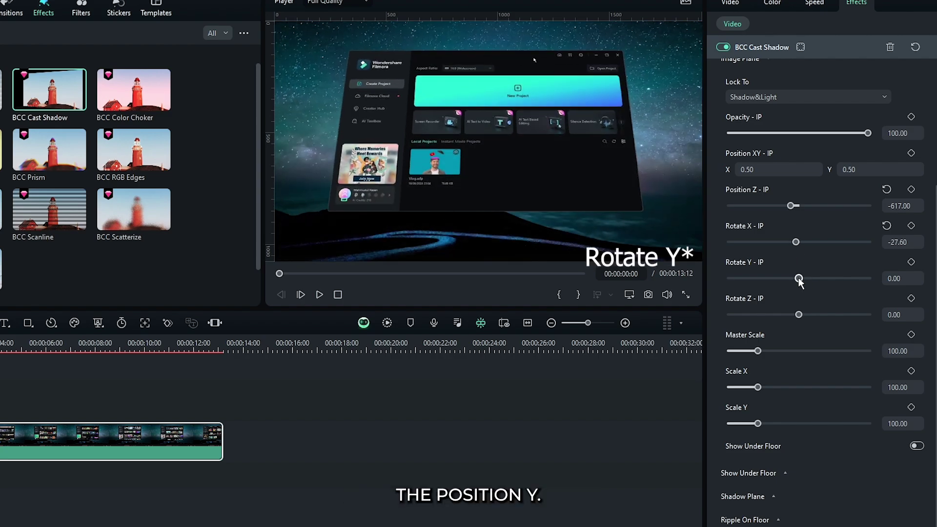
left_click_drag(799, 278, 798, 278)
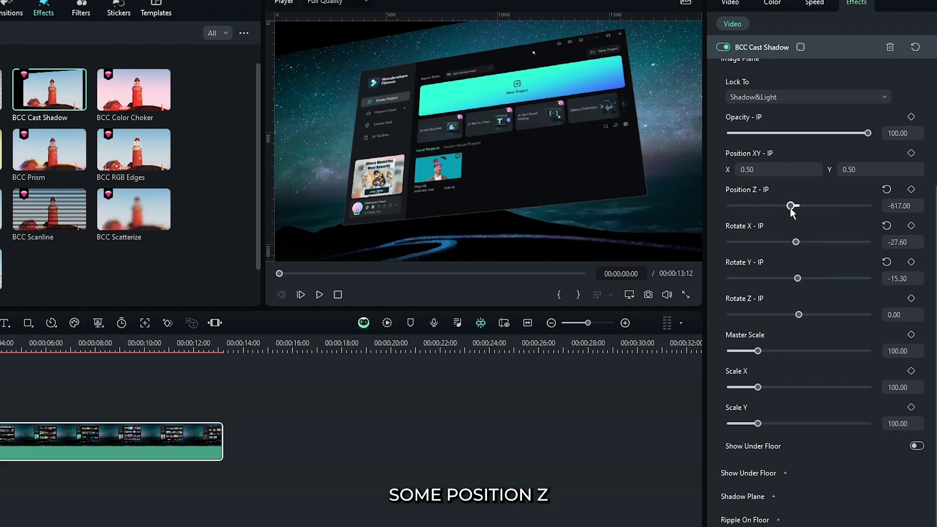
left_click_drag(790, 208, 783, 204)
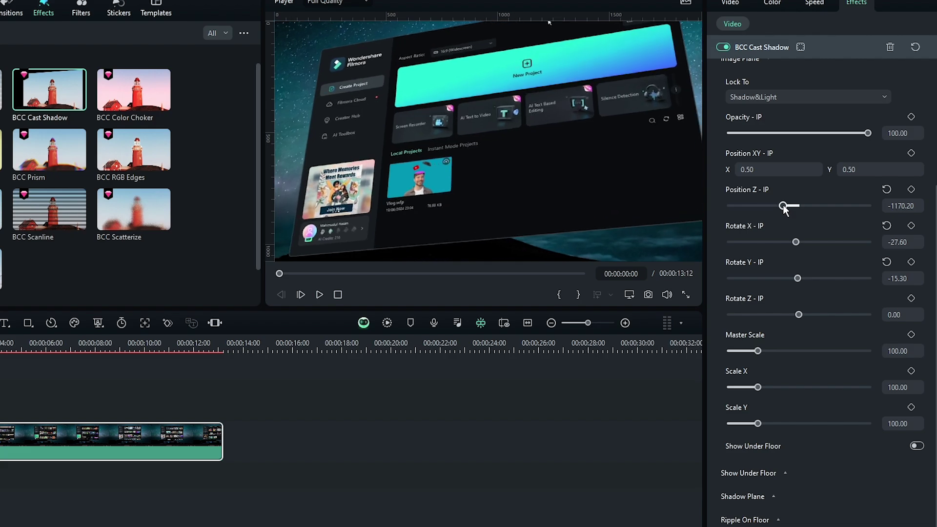
Step: Add starting keyframes for Position Z, Rotate X and Rotate Y
left_click(911, 189)
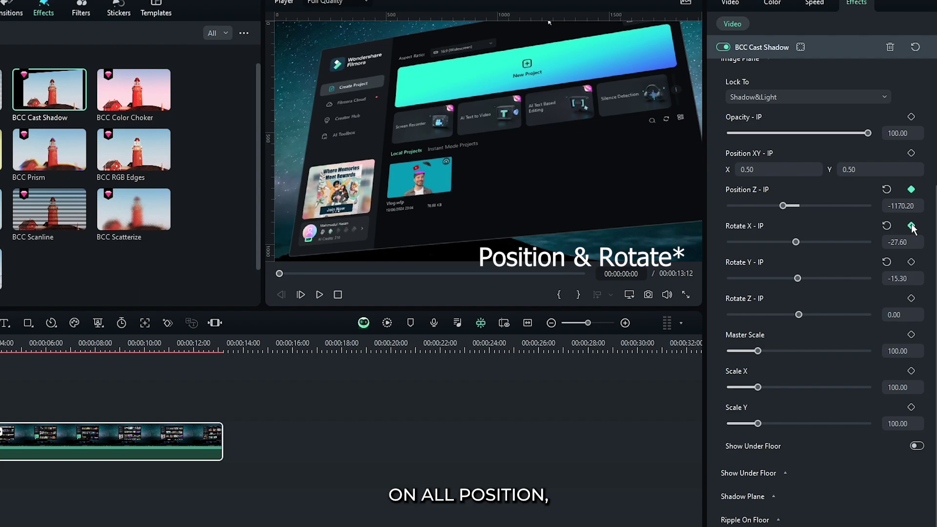
left_click(911, 226)
left_click(912, 263)
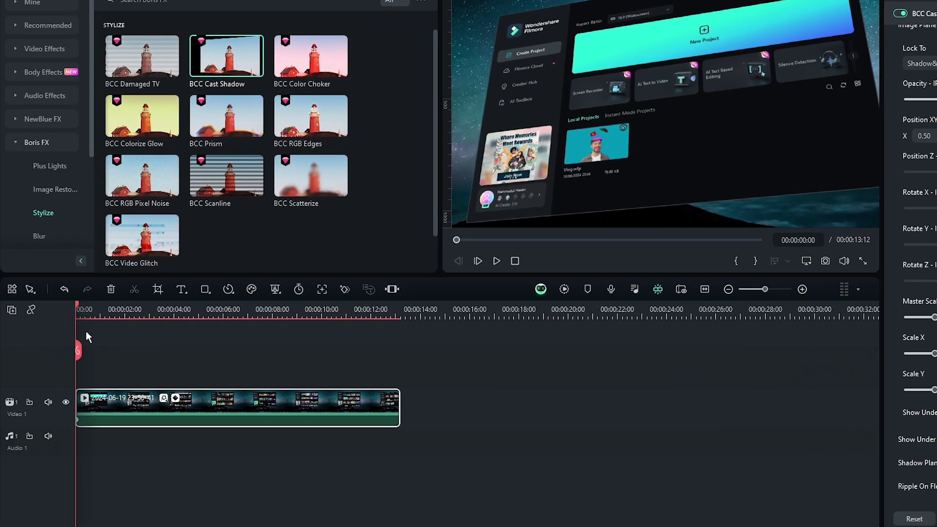
Step: At 00:00:11:37, keyframe Rotate Y at 9.20 and Position Z at -1425.50
left_click_drag(80, 307, 363, 306)
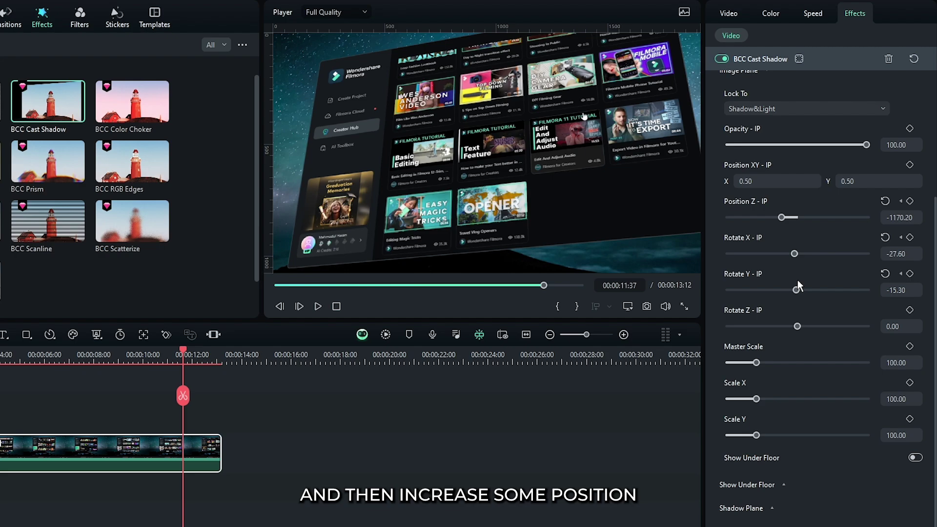
left_click(796, 290)
left_click_drag(796, 290, 800, 293)
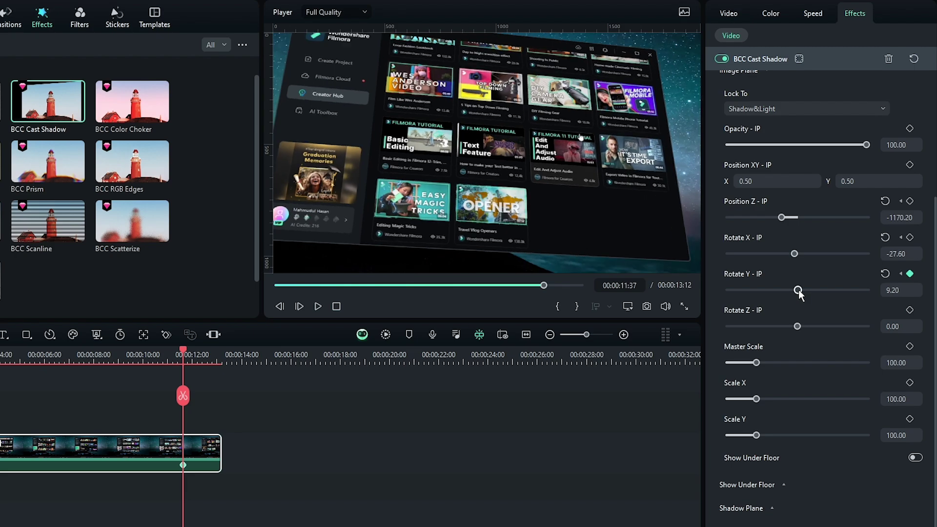
left_click(795, 254)
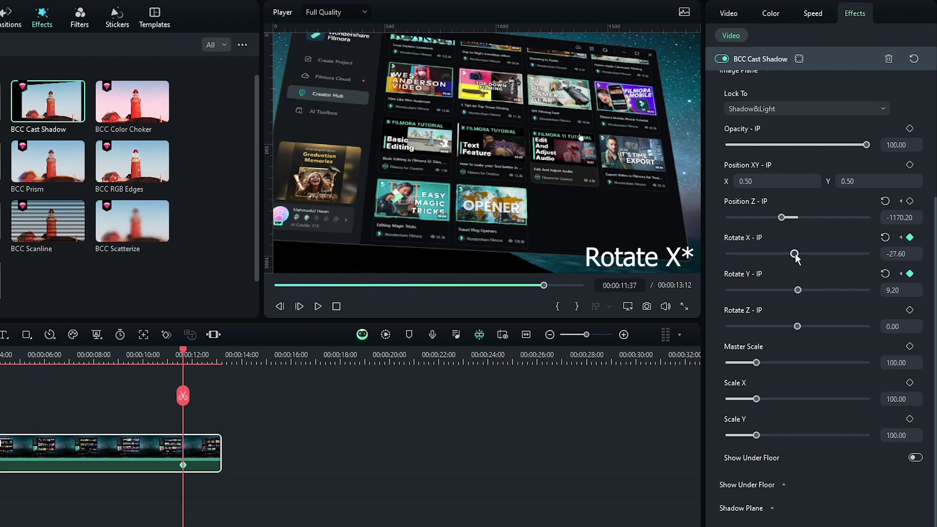
left_click_drag(794, 254, 795, 254)
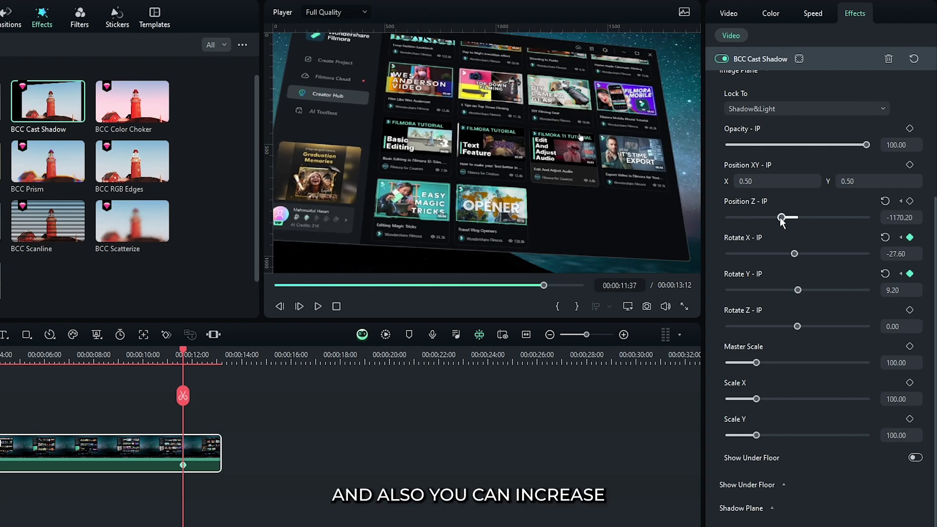
left_click_drag(782, 217, 779, 218)
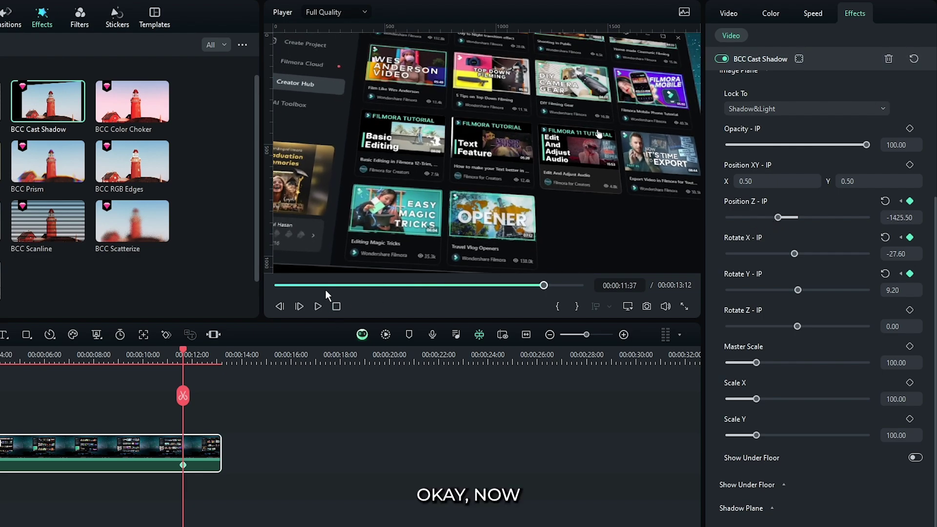
left_click(311, 286)
left_click(279, 306)
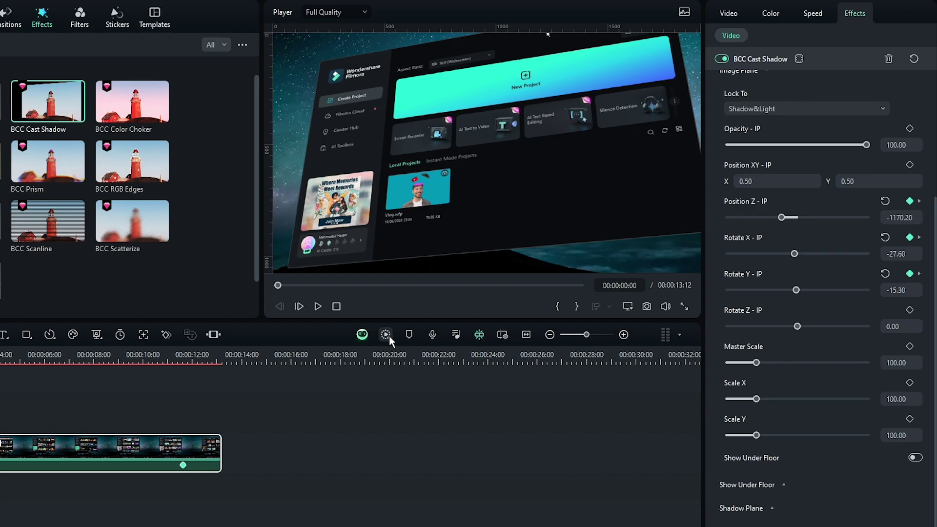
left_click(386, 335)
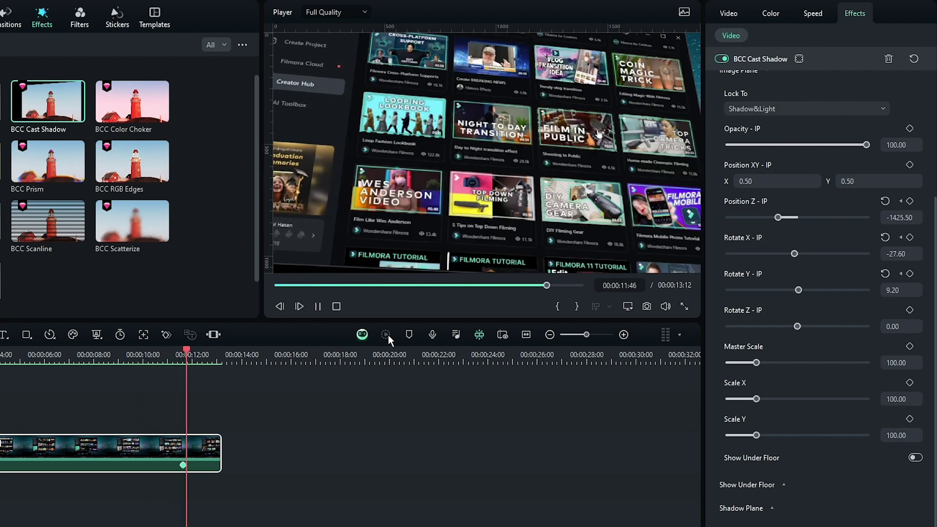
key("space")
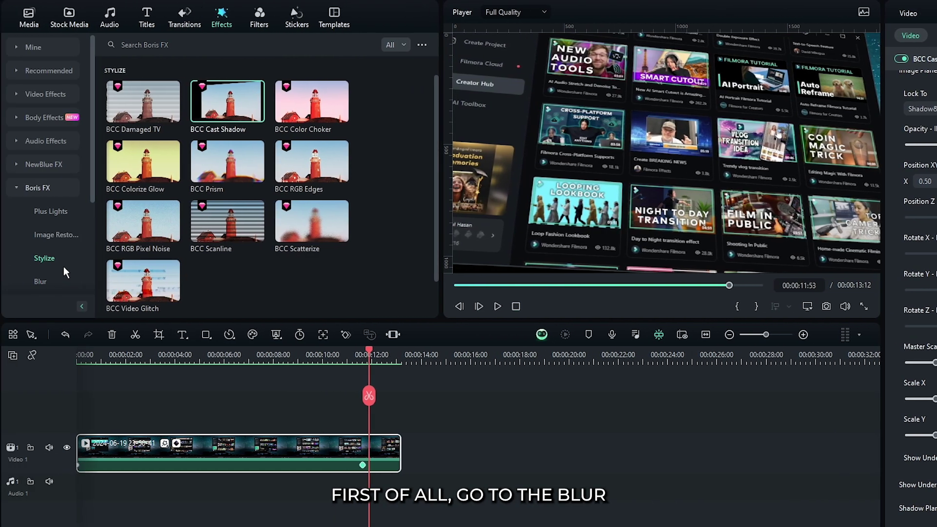
Step: Add BCC Unsharp Mask with Radius 1.90, Amount 42.50 and Threshold 17.70
scroll(54, 264, "down", 3)
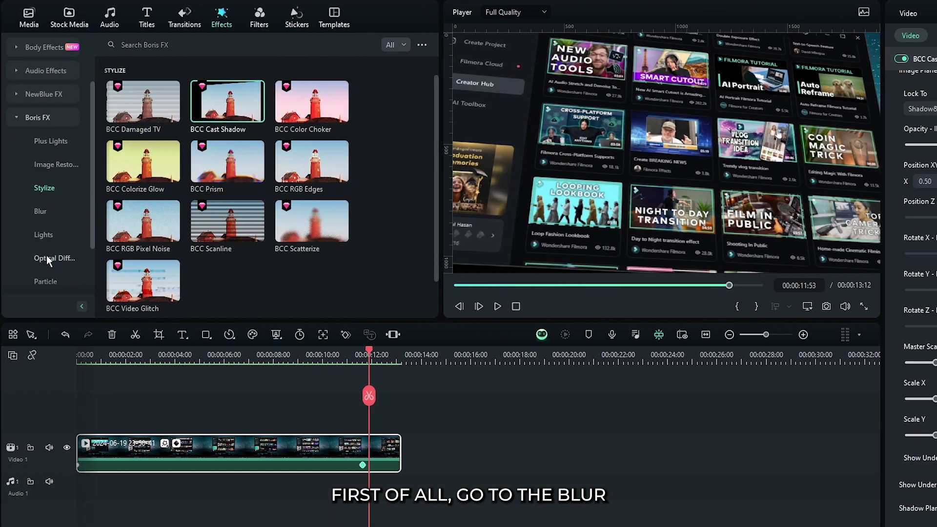
left_click(41, 211)
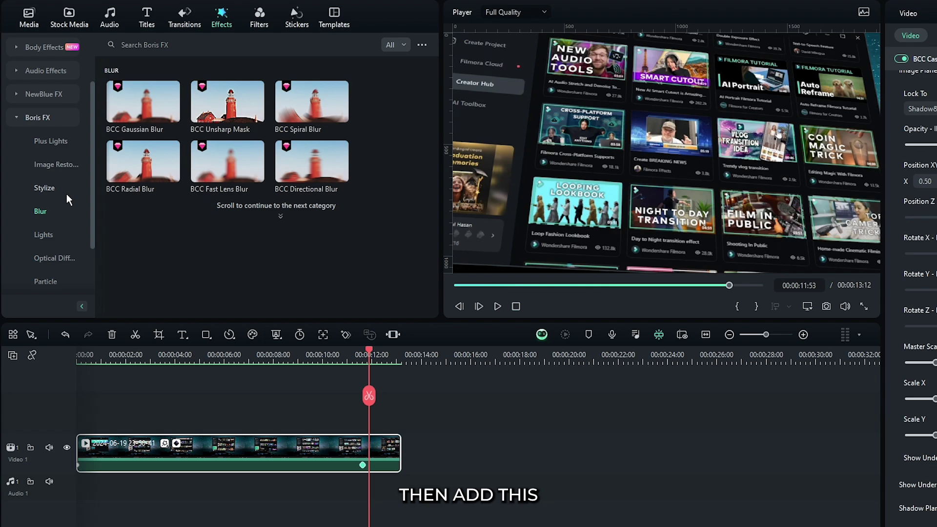
left_click_drag(229, 110, 131, 446)
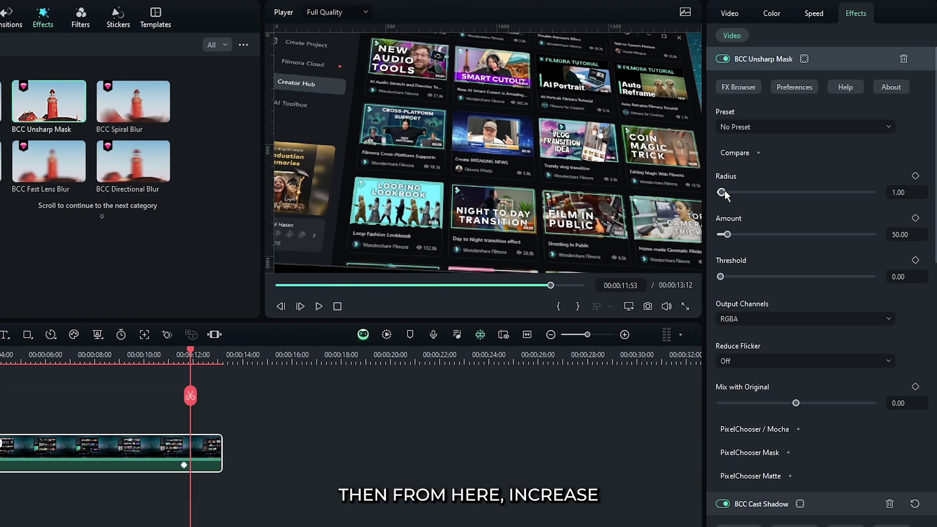
left_click_drag(725, 194, 725, 194)
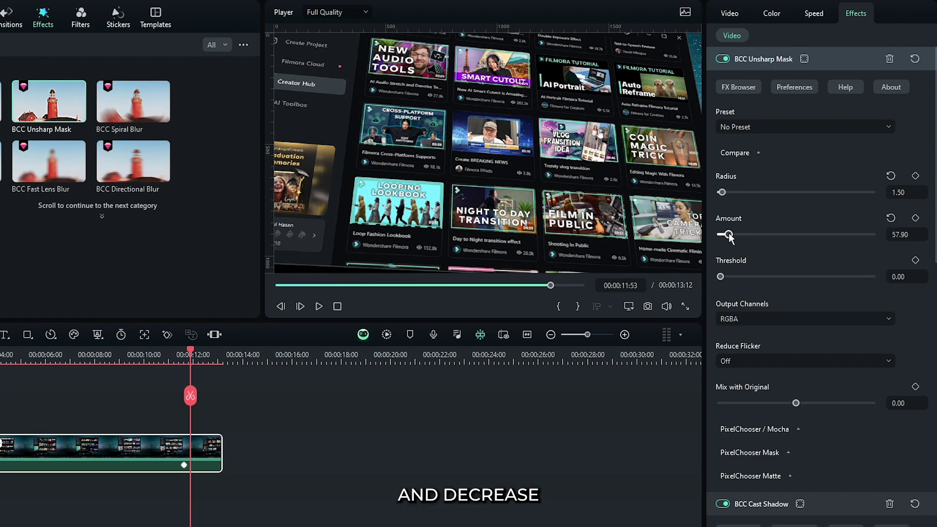
left_click_drag(729, 234, 727, 235)
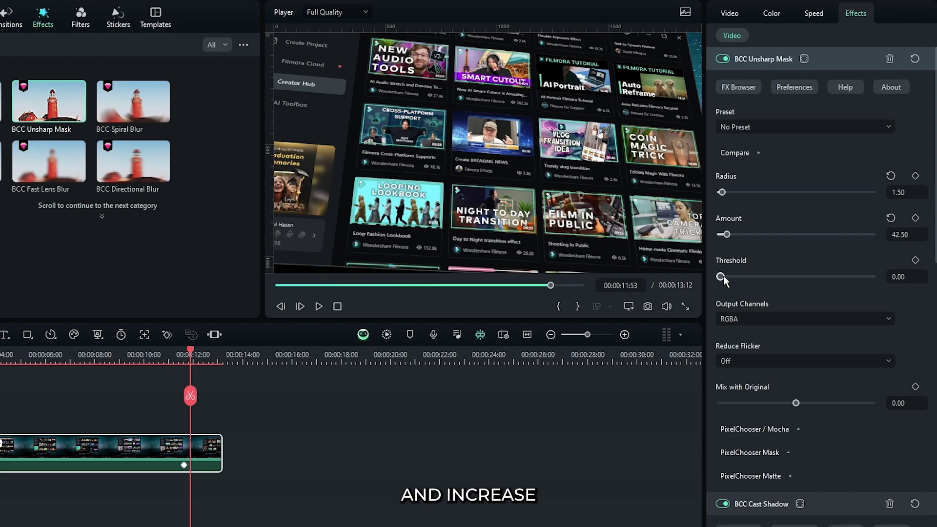
left_click_drag(721, 277, 735, 277)
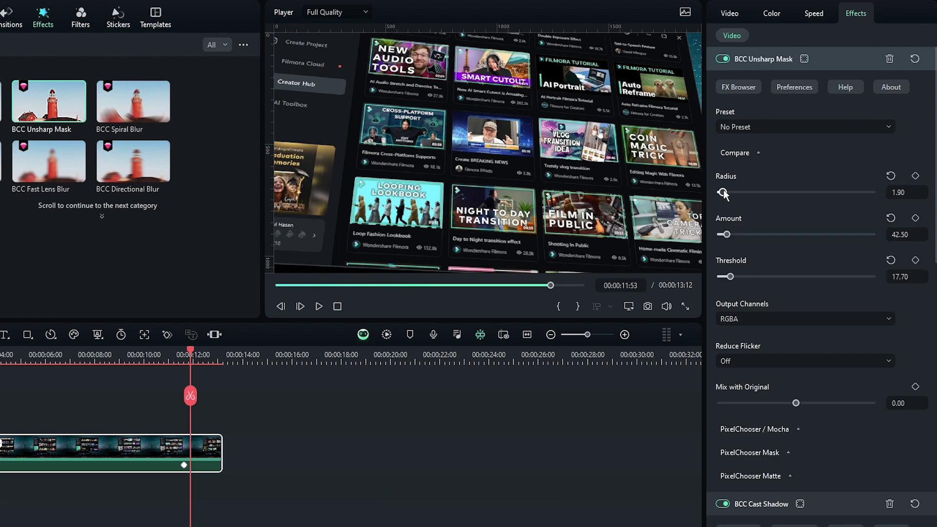
Step: Raise the clip's Vibrance to 40 and Saturation to 65, then return to the clip start
left_click(778, 14)
scroll(794, 322, "down", 5)
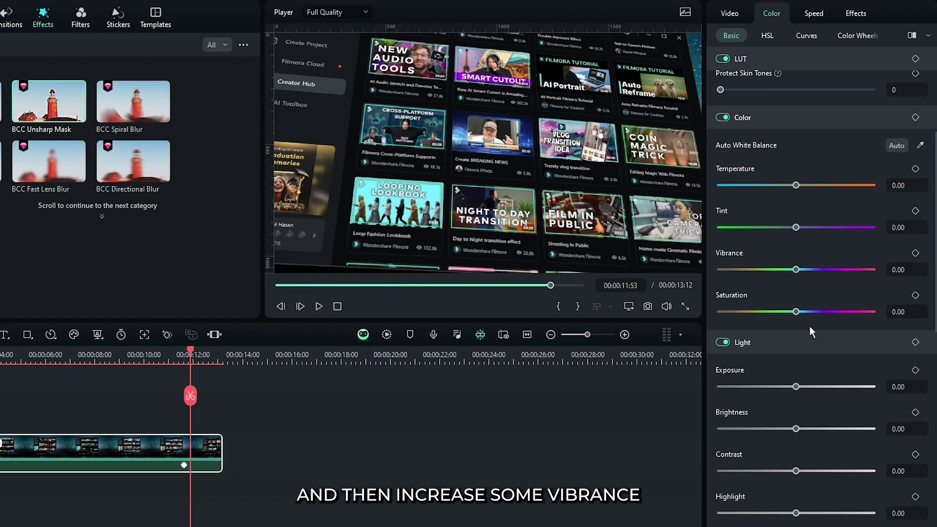
left_click_drag(822, 273, 830, 272)
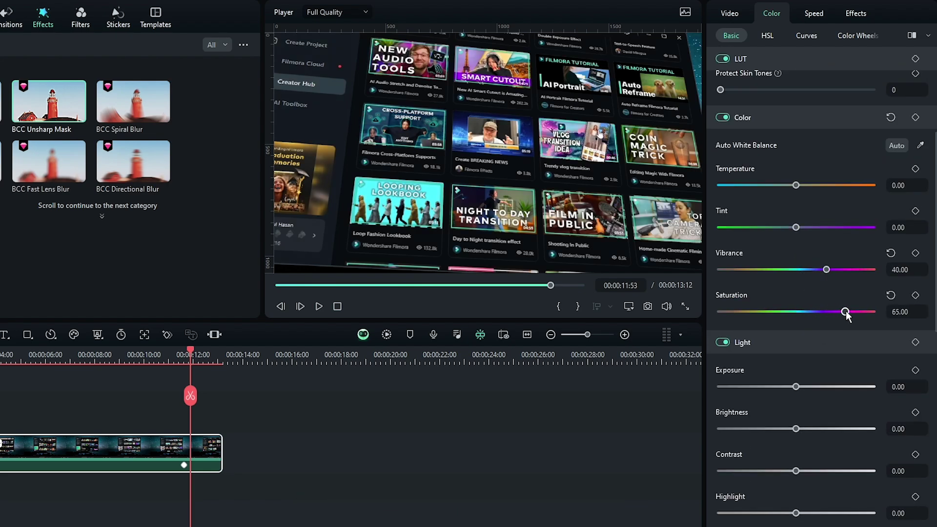
left_click(274, 285)
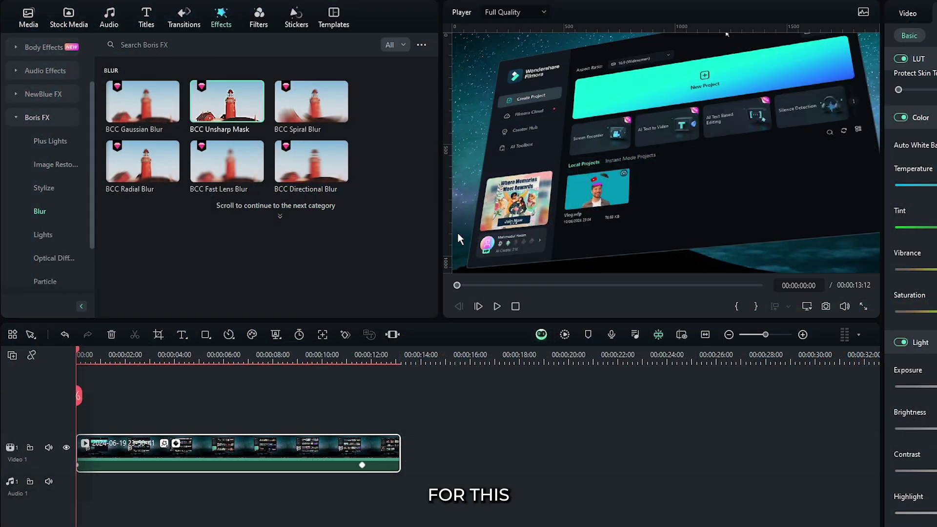
Step: Add BCC Fast Lens Blur to the clip and set its Iris Scale to 2
left_click_drag(225, 160, 114, 455)
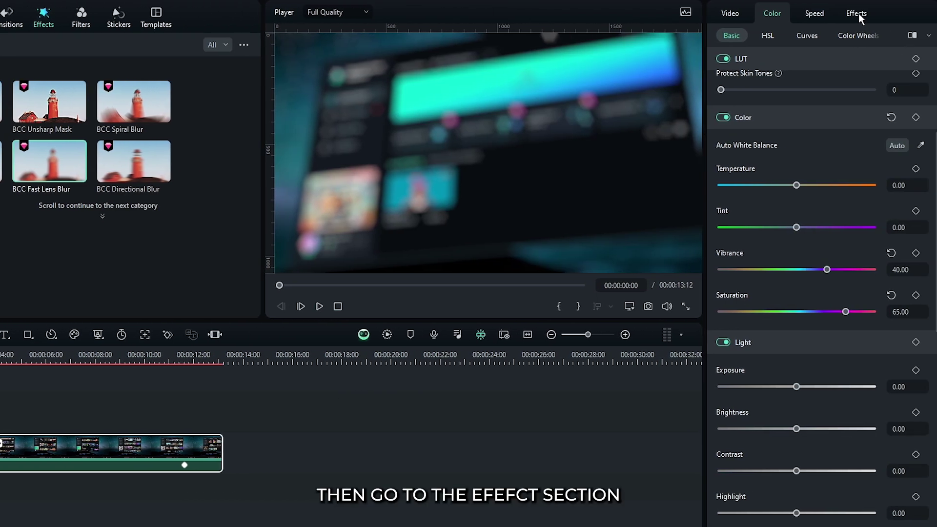
left_click(858, 15)
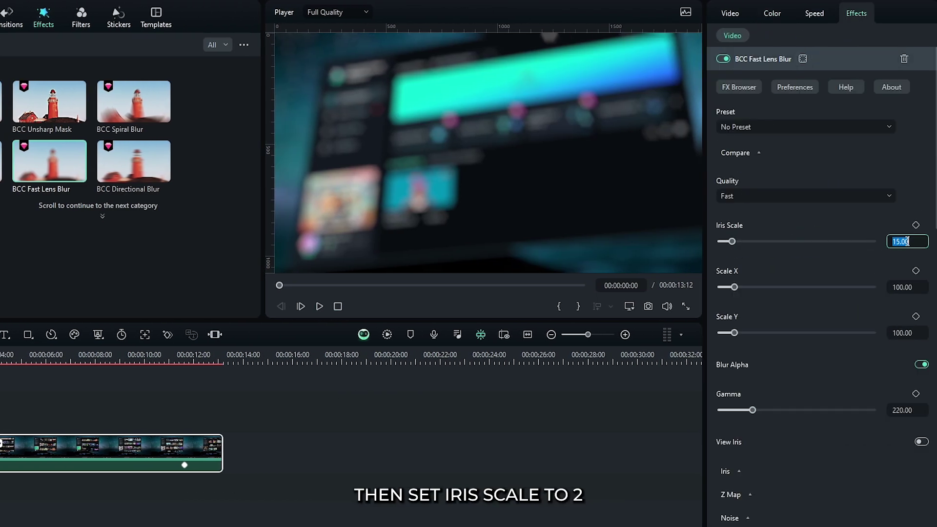
key("Return")
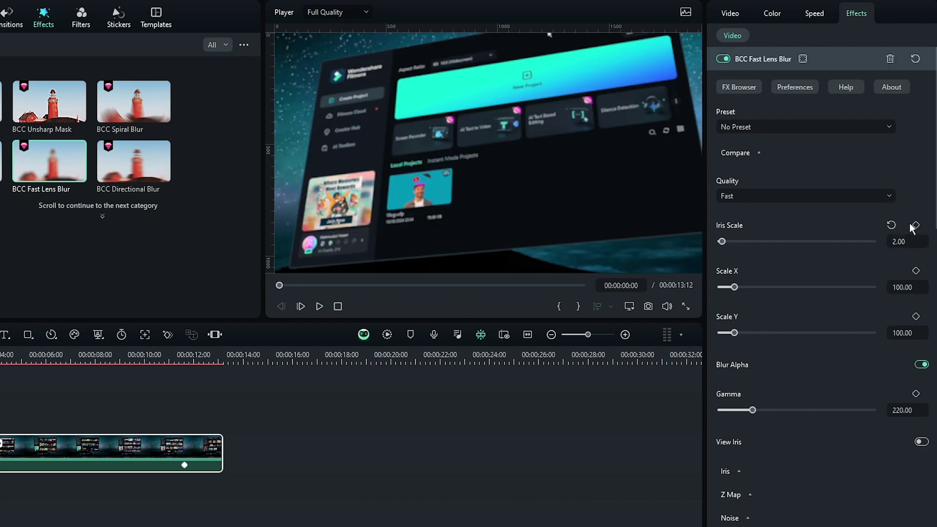
Step: Draw an inverted eight-point custom mask around the screen, with Extend 48.56 and Blur Strength 43.21
left_click(805, 59)
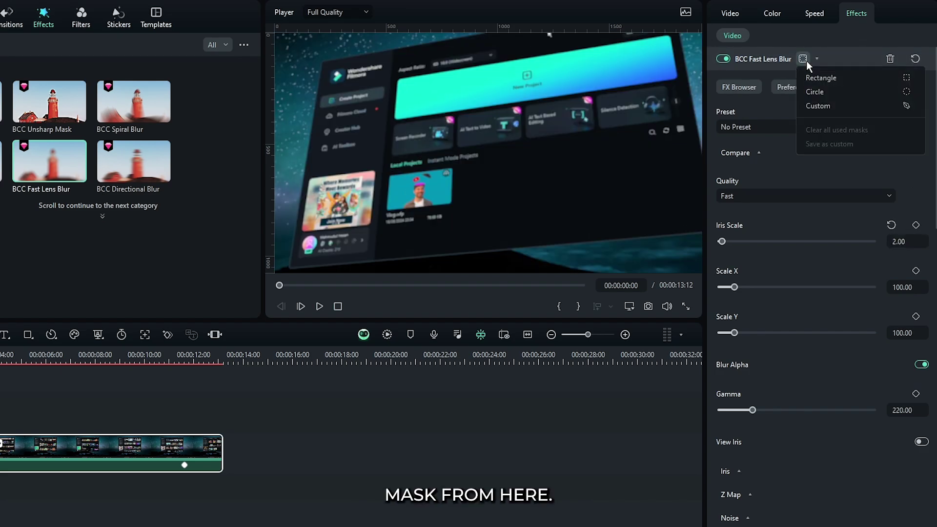
left_click(821, 106)
left_click(431, 76)
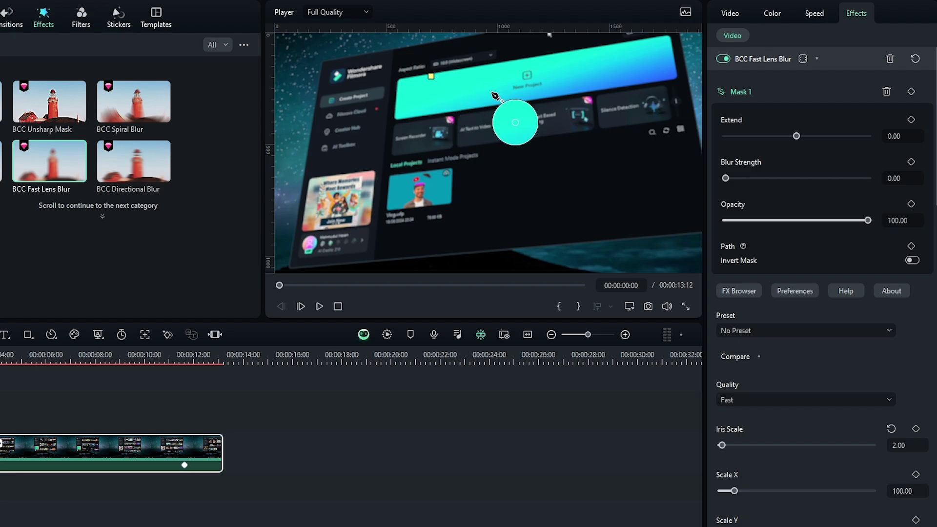
left_click(518, 97)
left_click(536, 167)
left_click(491, 214)
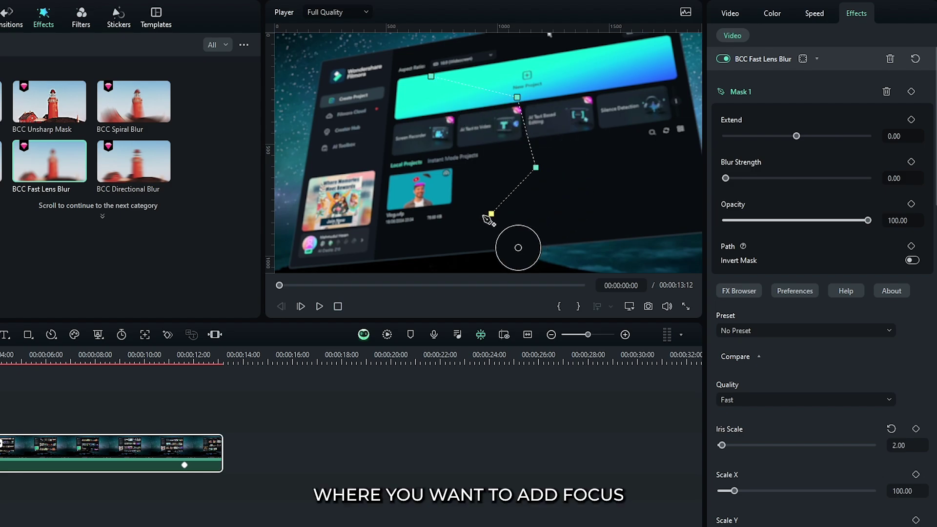
left_click(402, 218)
left_click(366, 157)
left_click(373, 103)
left_click(431, 76)
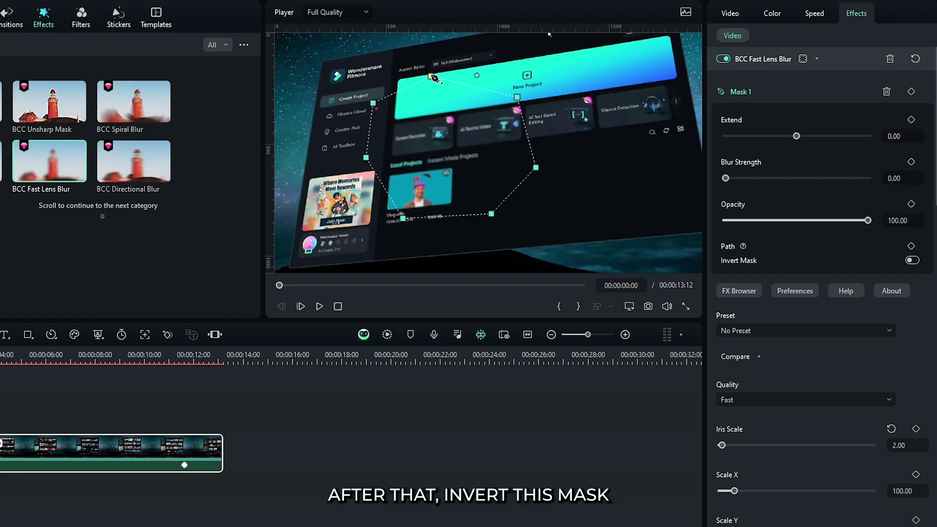
left_click(911, 260)
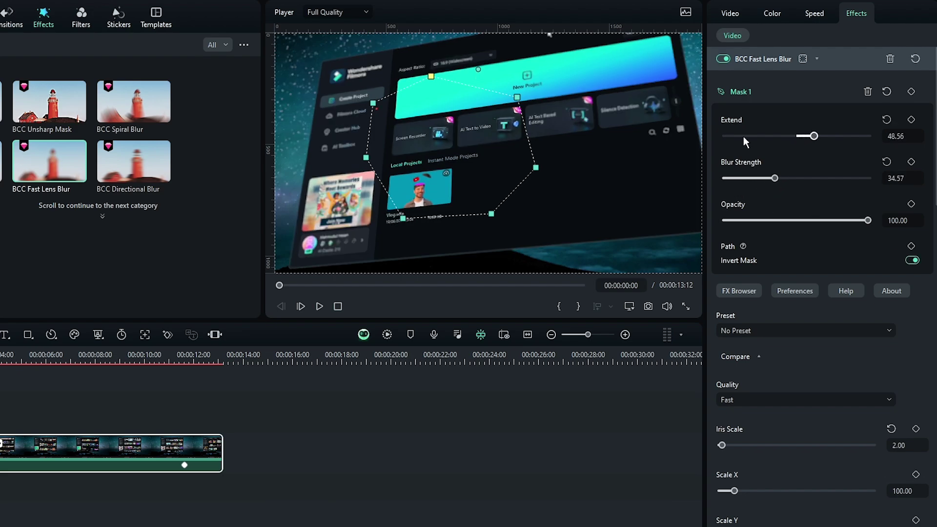
left_click_drag(452, 148, 473, 153)
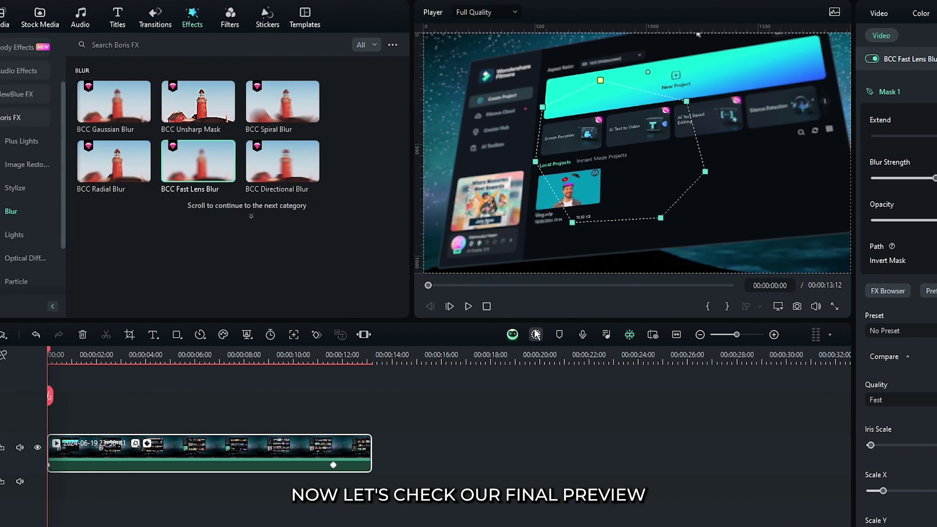
Step: Render the timeline preview and play the tilted-screen clip back from the start
left_click(387, 334)
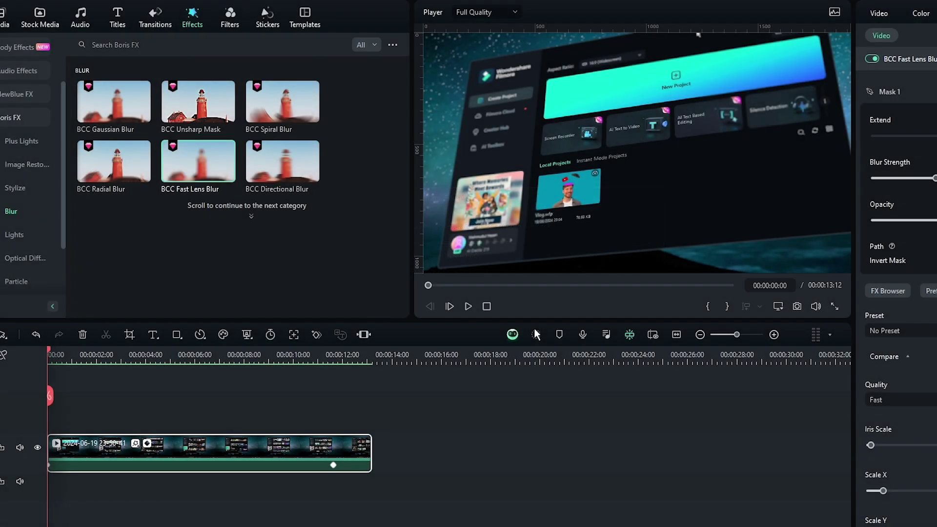
key("space")
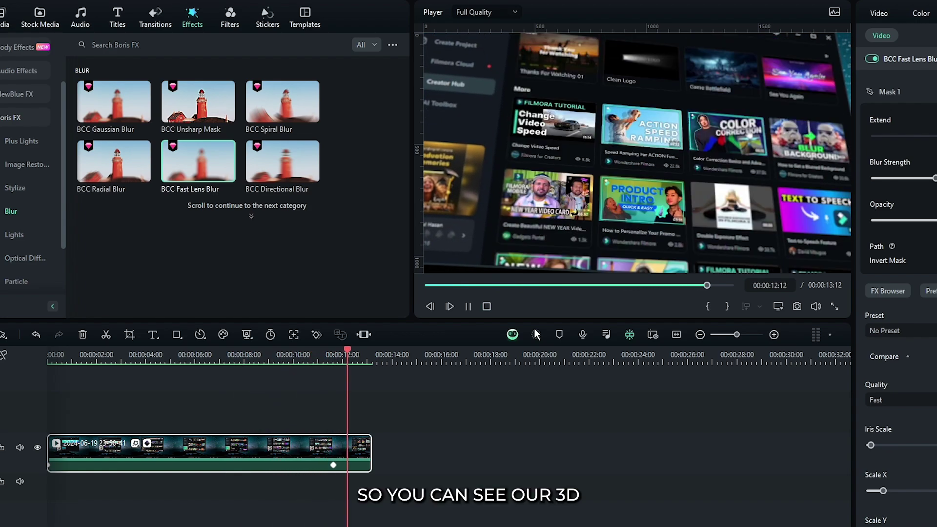
key("space")
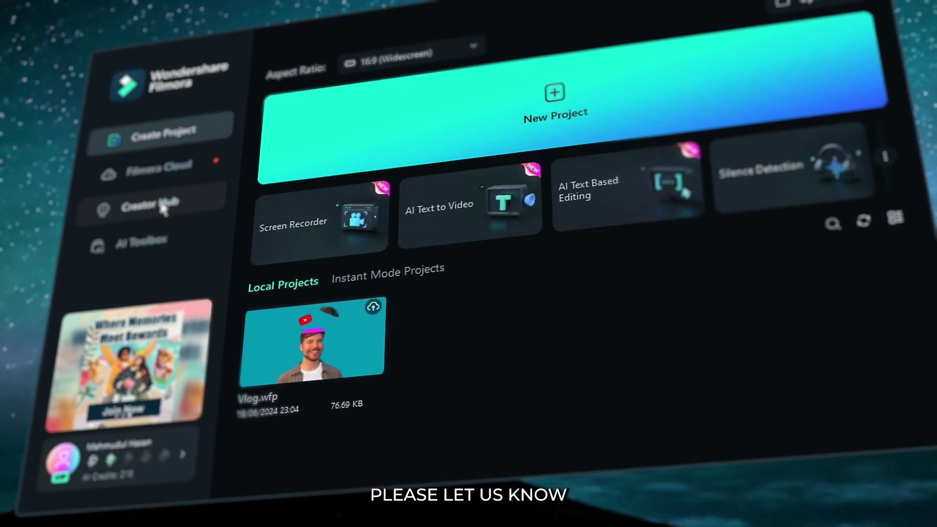
Step: Open the Creator Hub page and scroll down to the Film Better and Courses sections
left_click(163, 208)
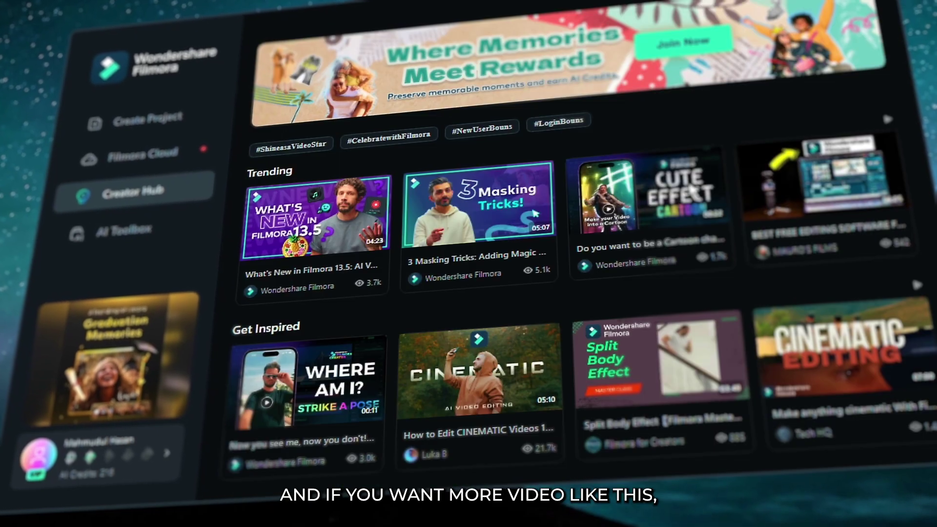
scroll(693, 190, "down", 4)
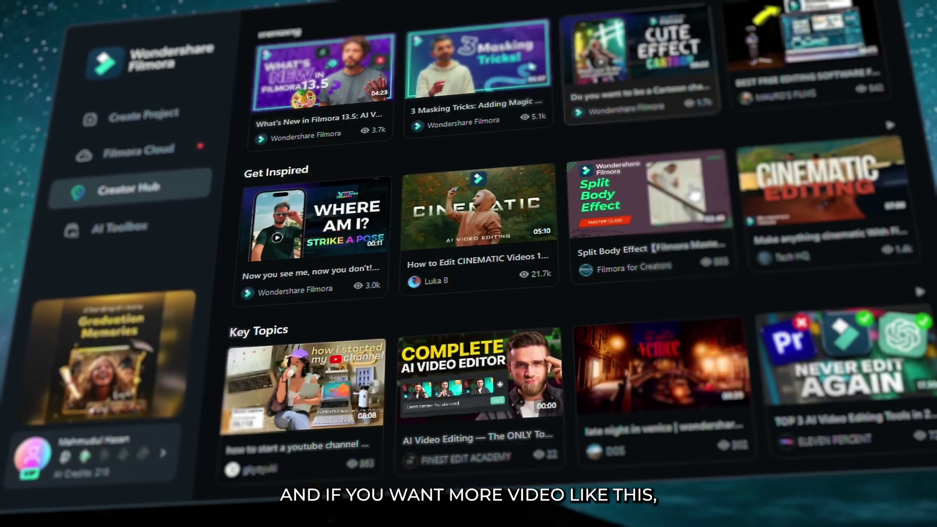
scroll(698, 195, "down", 6)
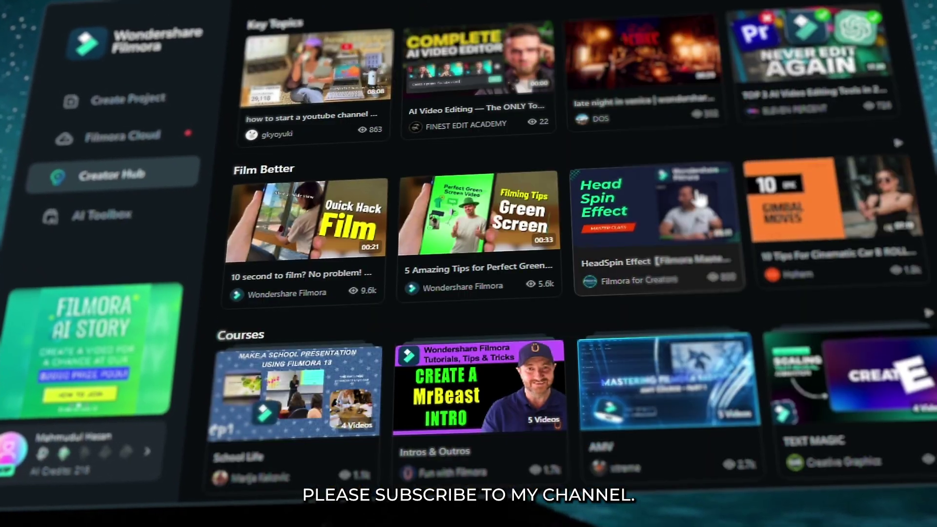